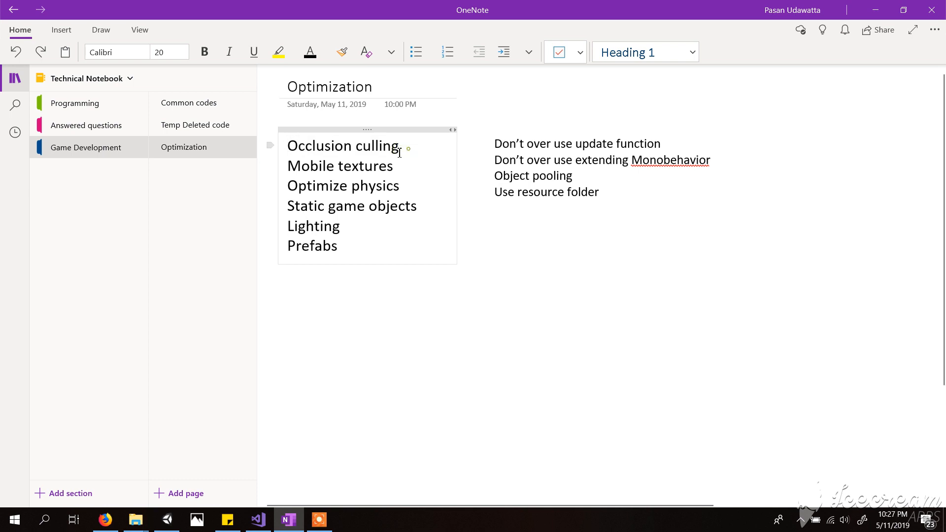
Highlight the "Occlusion culling" line in the Optimization notes, clear the selection and switch to Unity.
left_click_drag(401, 148, 288, 147)
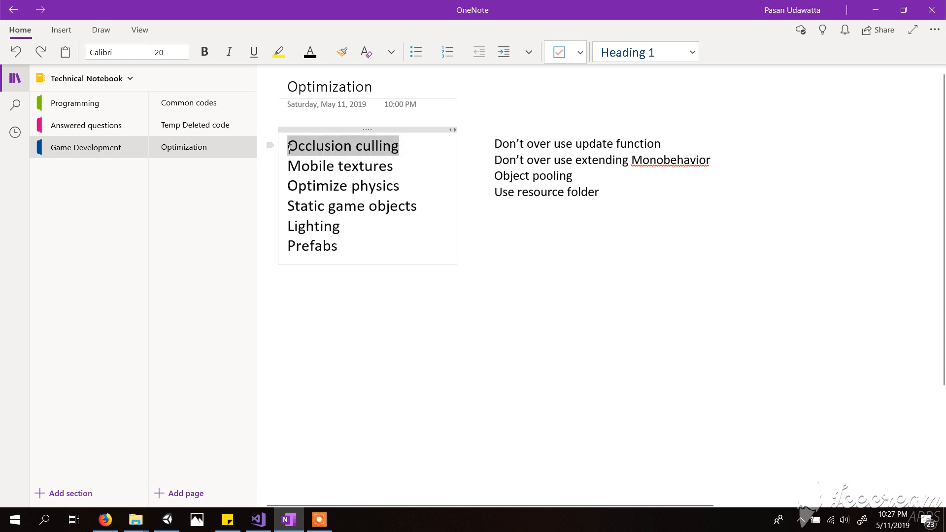
left_click(532, 349)
left_click(175, 517)
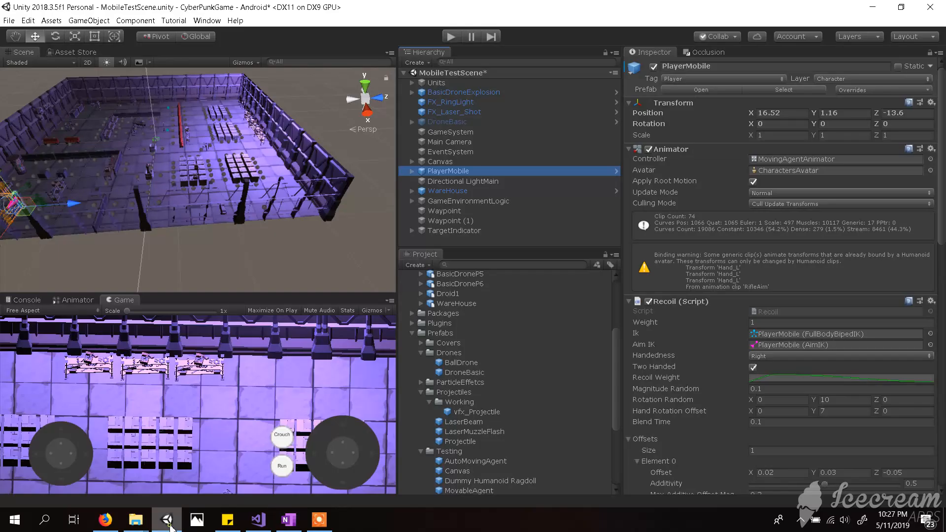
Open the Occlusion Culling settings with the whole warehouse in the scene view.
scroll(203, 211, "down", 4)
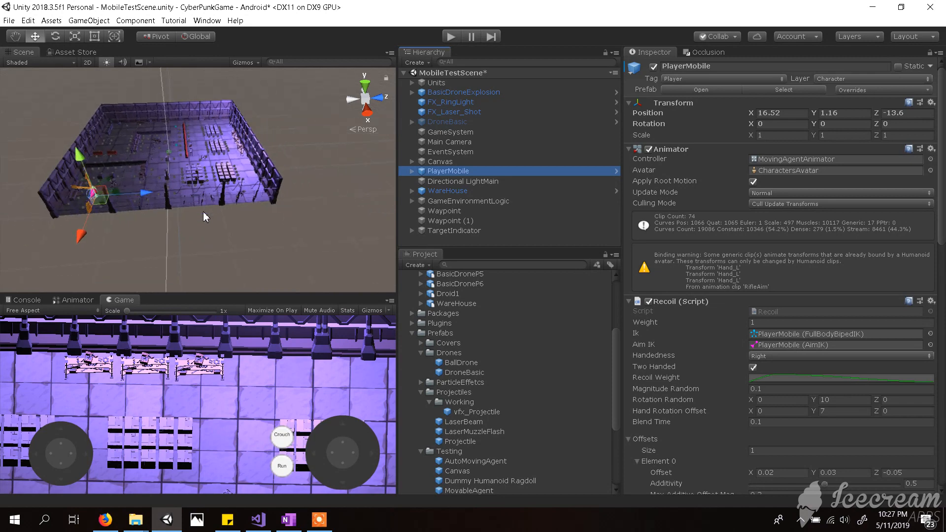
scroll(205, 217, "down", 2)
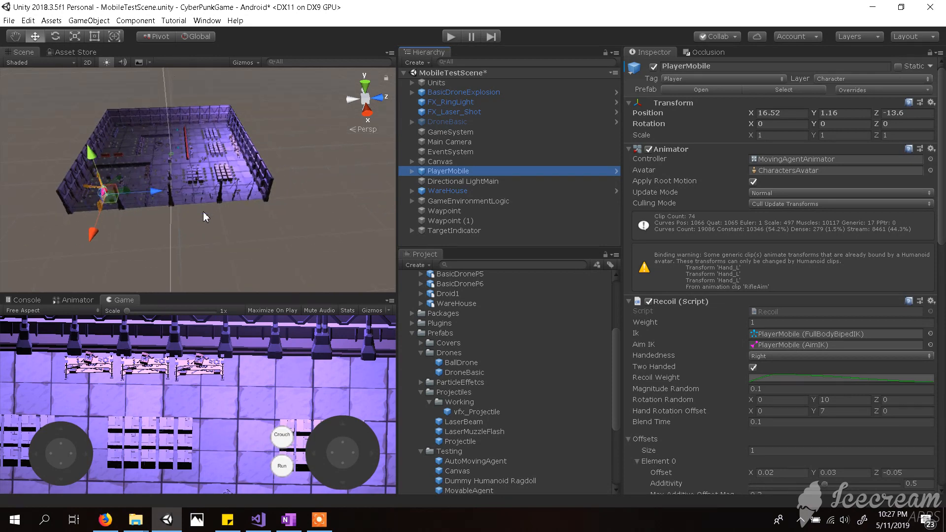
left_click(206, 21)
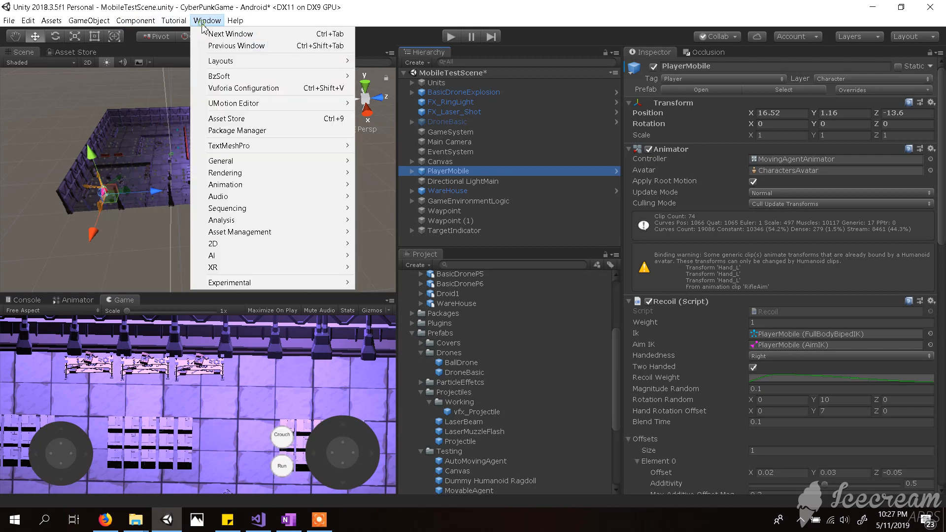
mouse_move(276, 166)
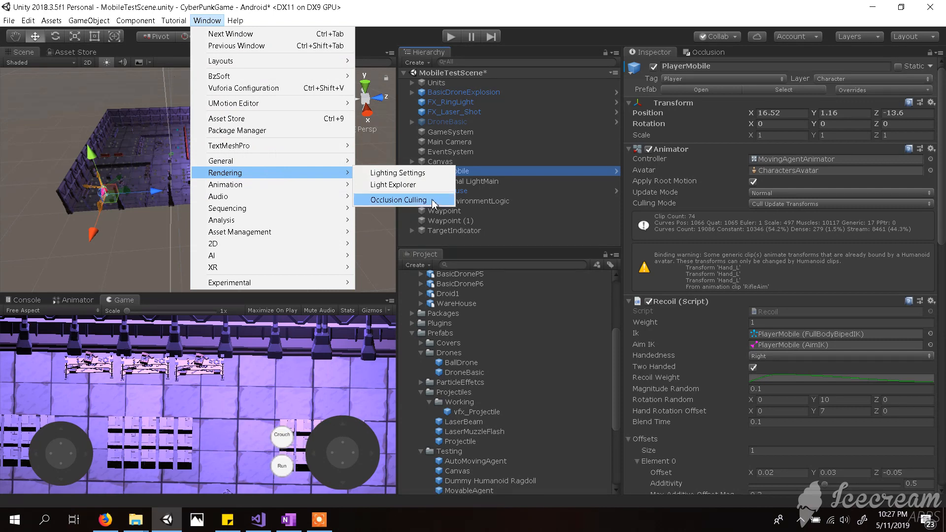
left_click(433, 201)
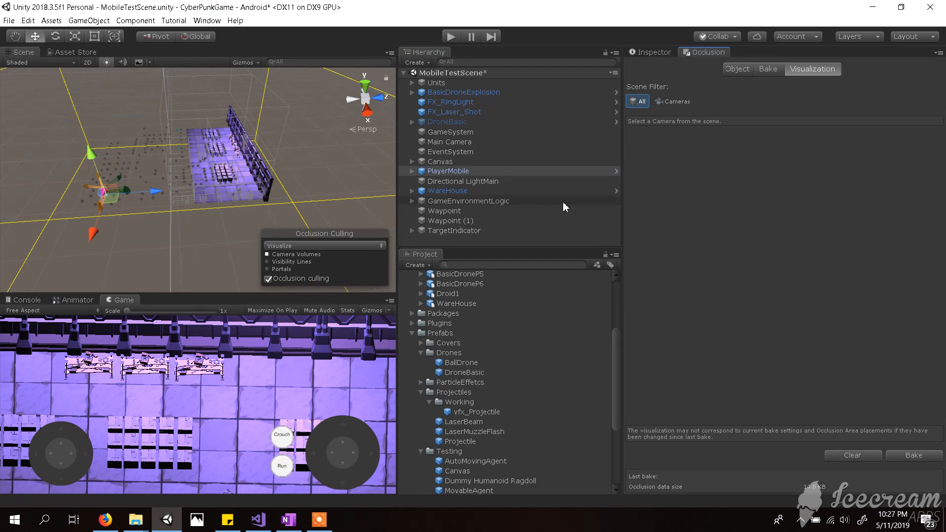
Inspect the WareHouse object's Static setting and return to the Occlusion Culling visualization.
left_click(458, 193)
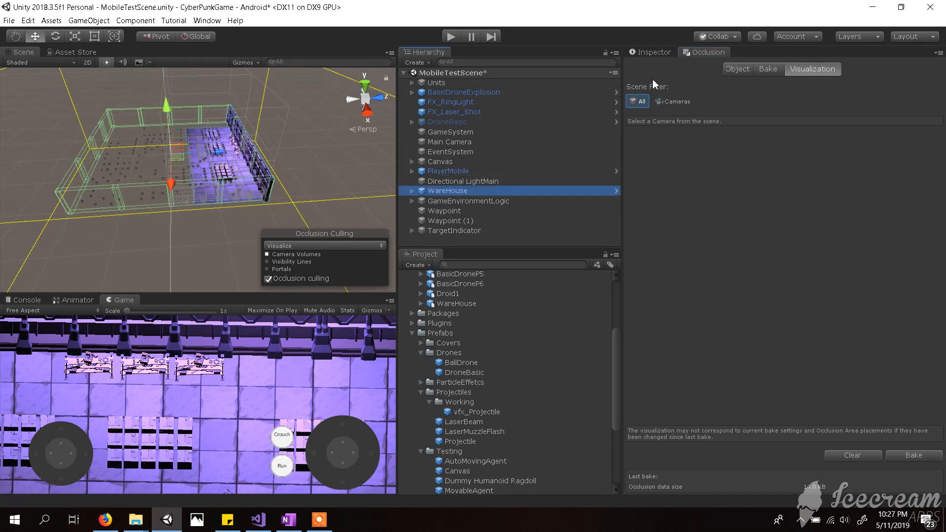
left_click(652, 51)
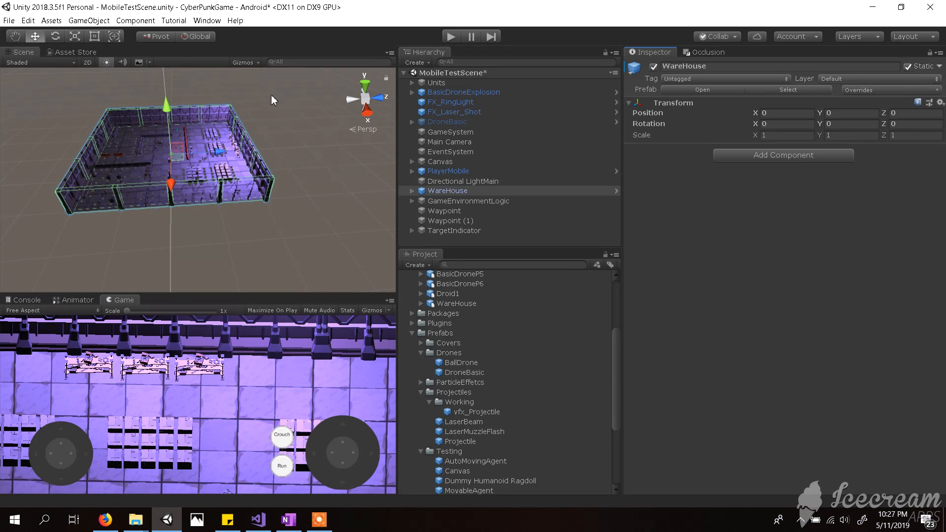
left_click(193, 22)
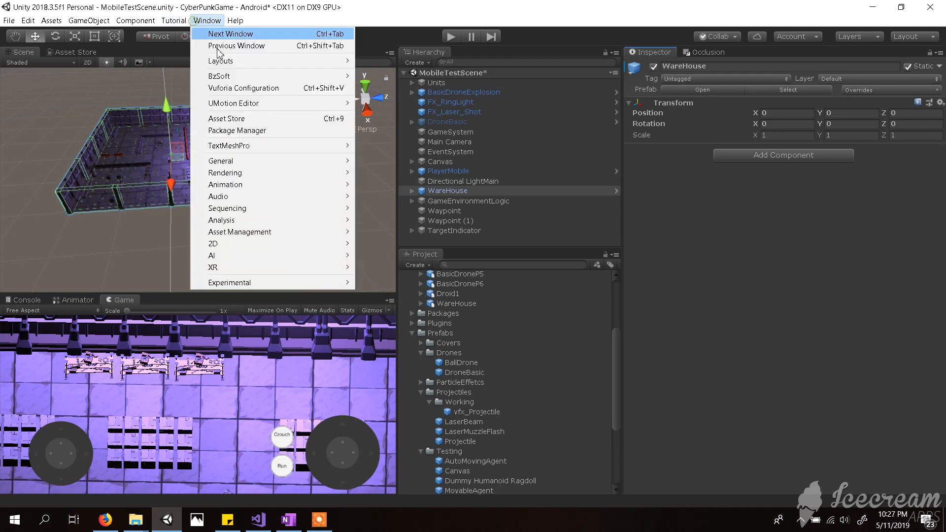
mouse_move(299, 178)
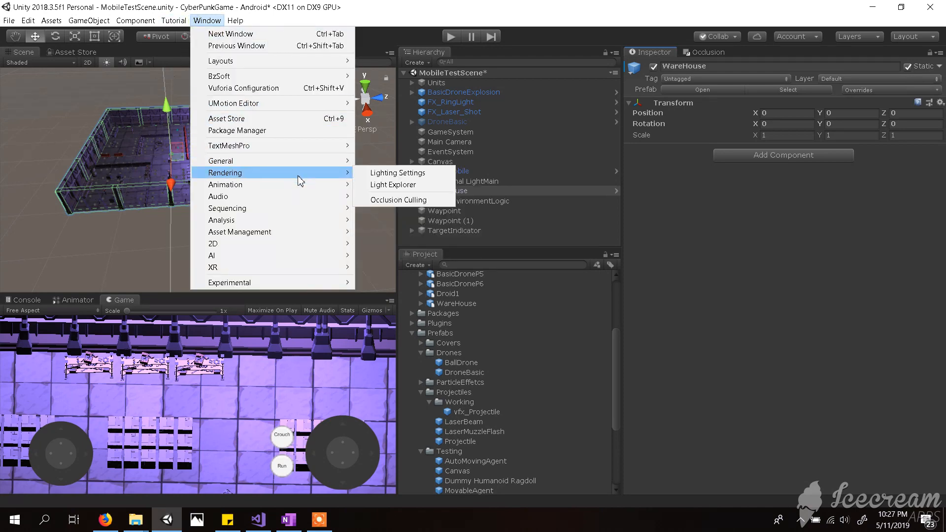
left_click(391, 199)
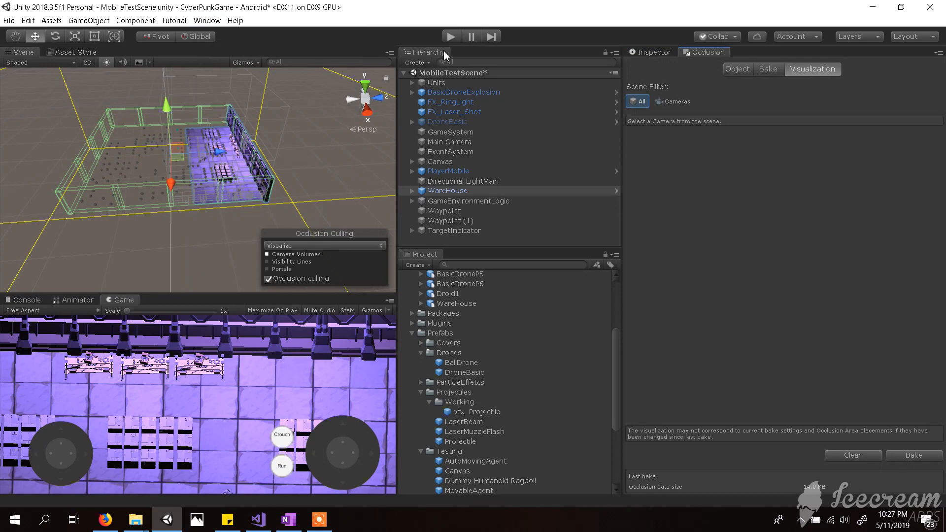
Select Main Camera, run the game moving the player through the warehouse to observe the occlusion culling, and stop it.
left_click(461, 142)
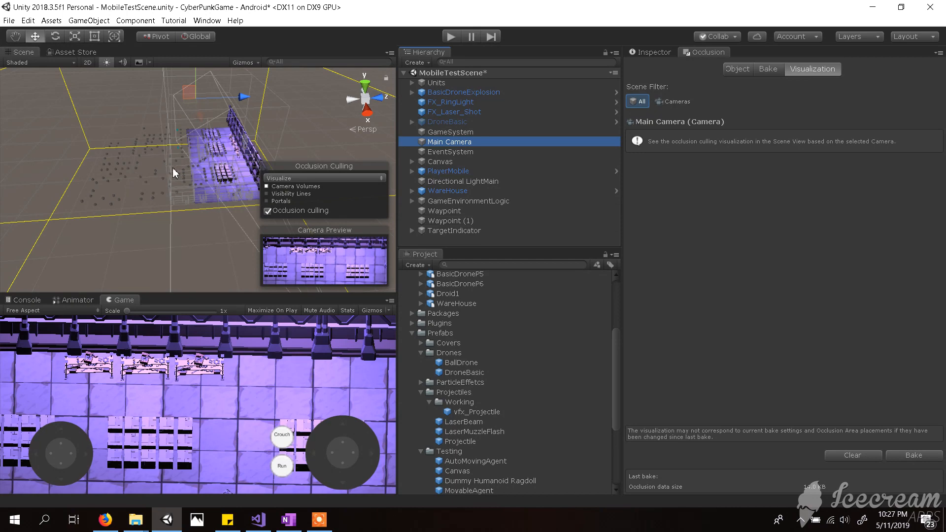
left_click(451, 36)
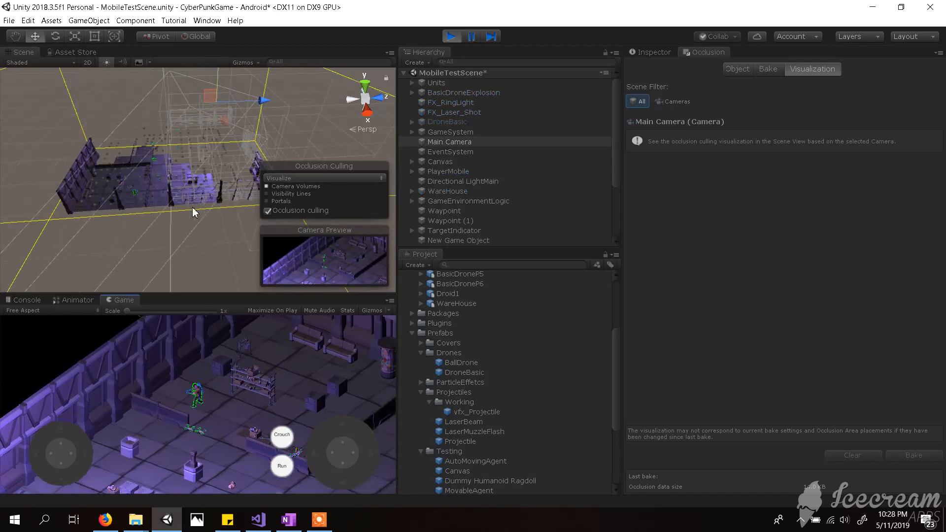
key("s")
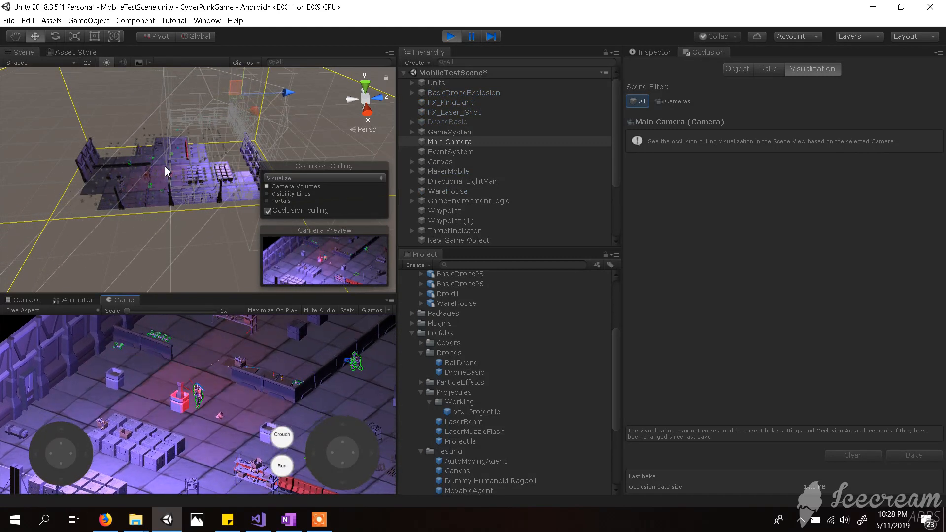
key("s")
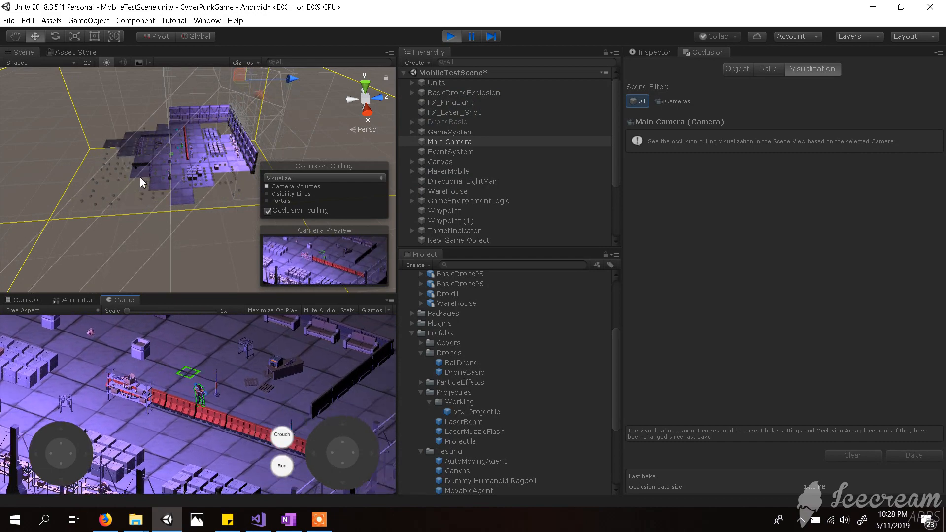
key("s")
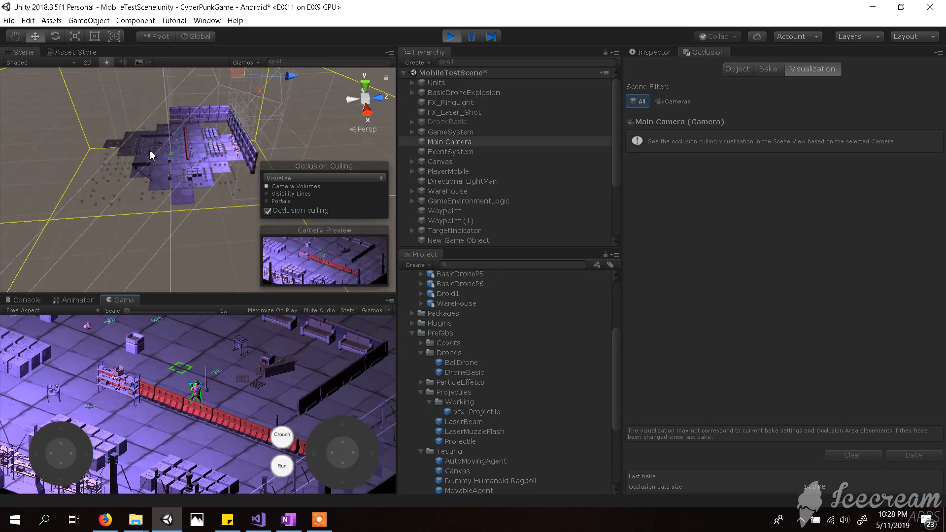
key("s")
left_click(451, 36)
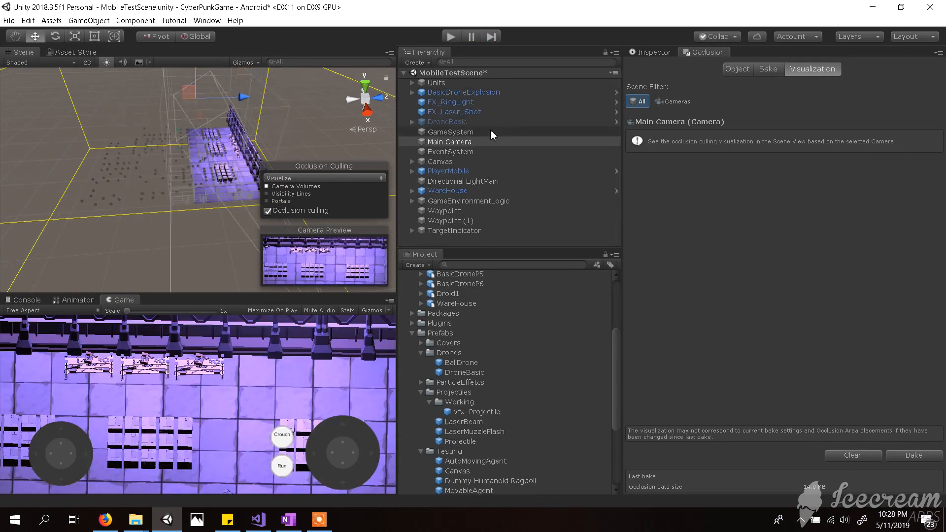
Check the OneNote notes briefly, return to Unity and inspect the material of Character_CyberPunk_Male_01 under PlayerMobile.
left_click(296, 527)
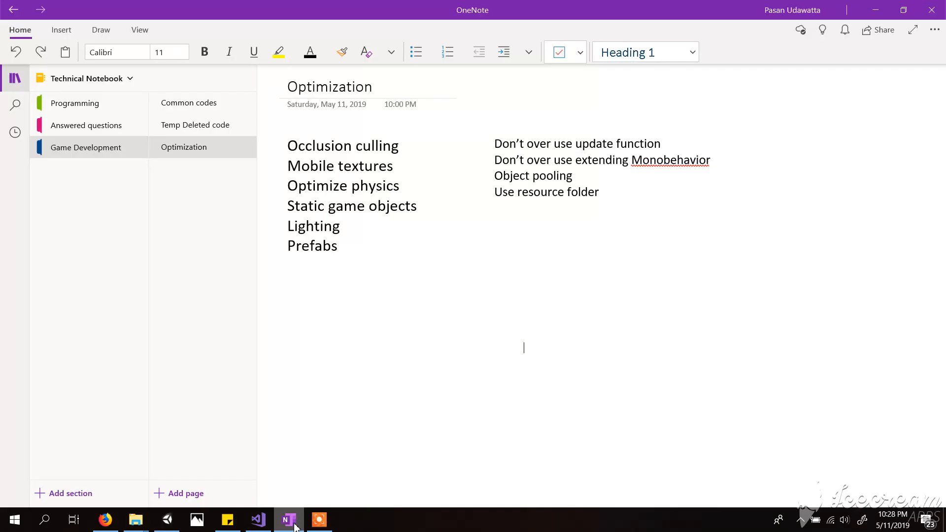
left_click(296, 524)
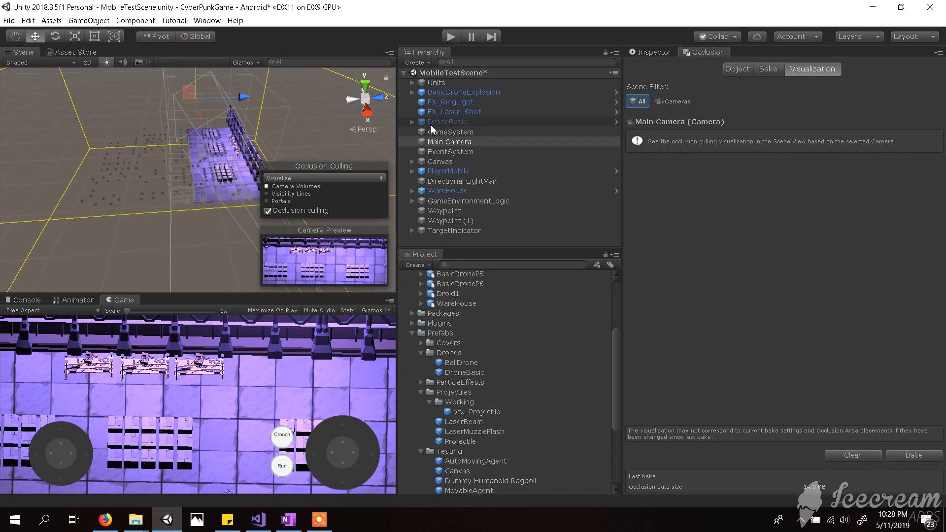
left_click(429, 171)
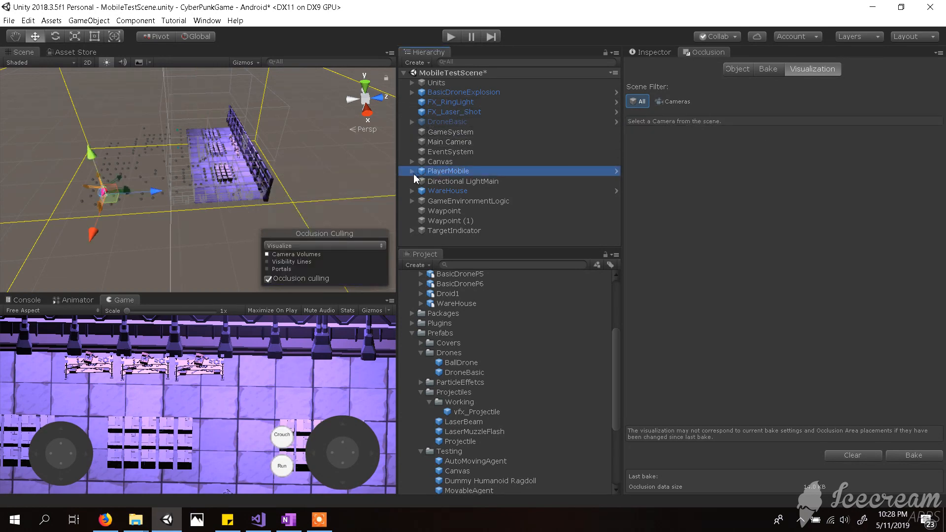
left_click(413, 171)
scroll(475, 209, "down", 5)
left_click(483, 140)
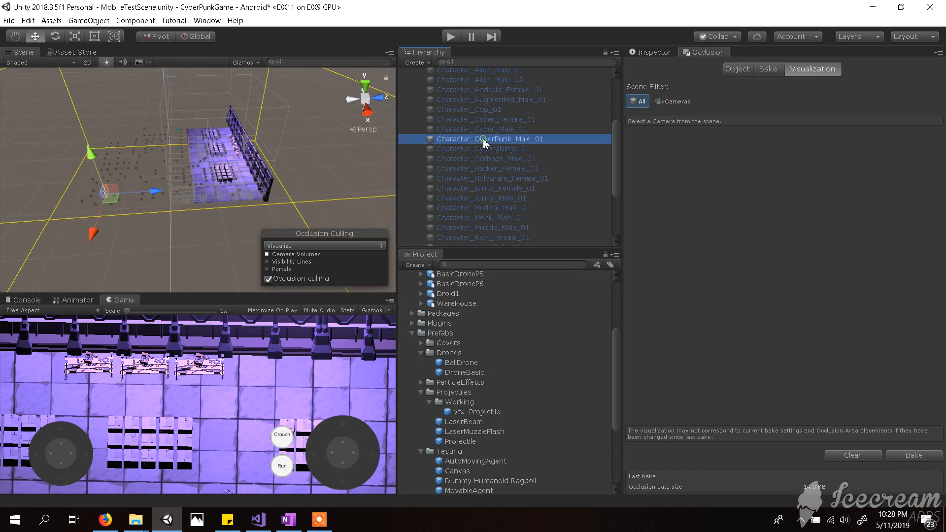
left_click(653, 52)
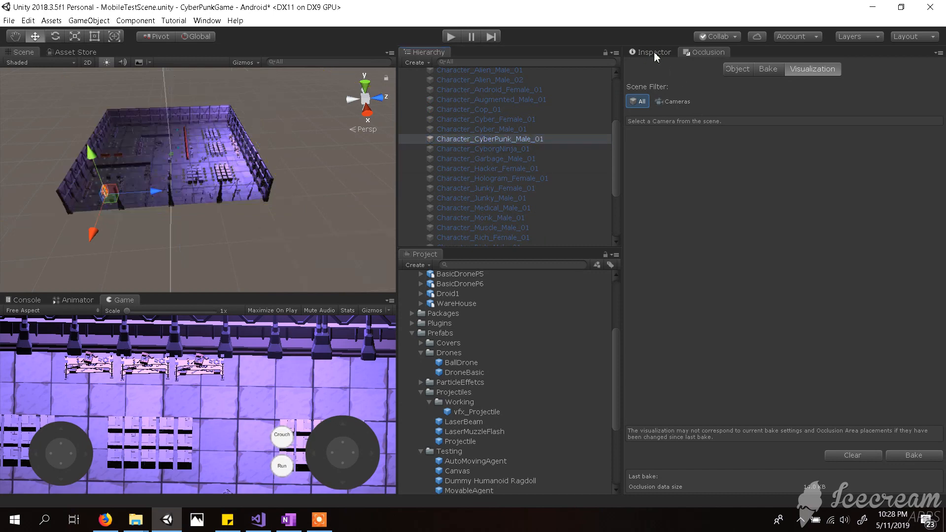
scroll(716, 330, "down", 5)
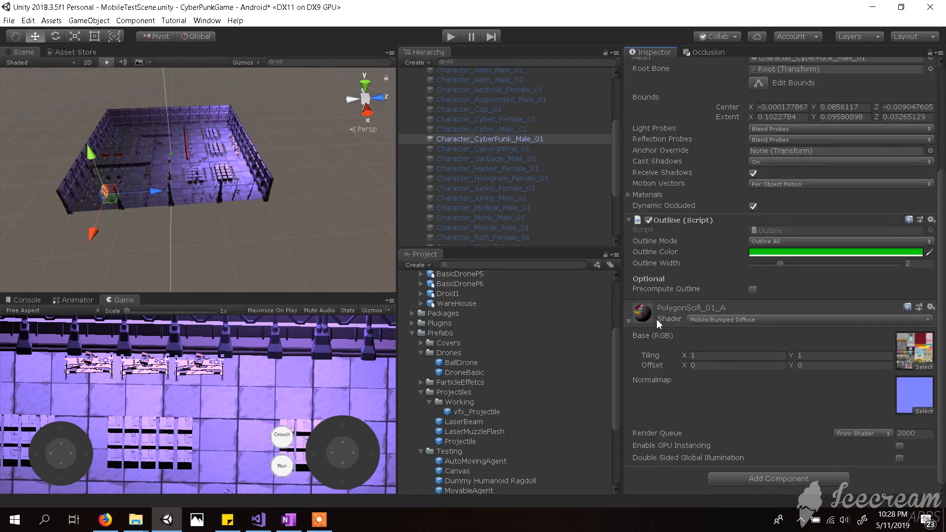
Examine the Mobile shader options for the PolygonScifi_01_A material and close the list without choosing one.
left_click(751, 321)
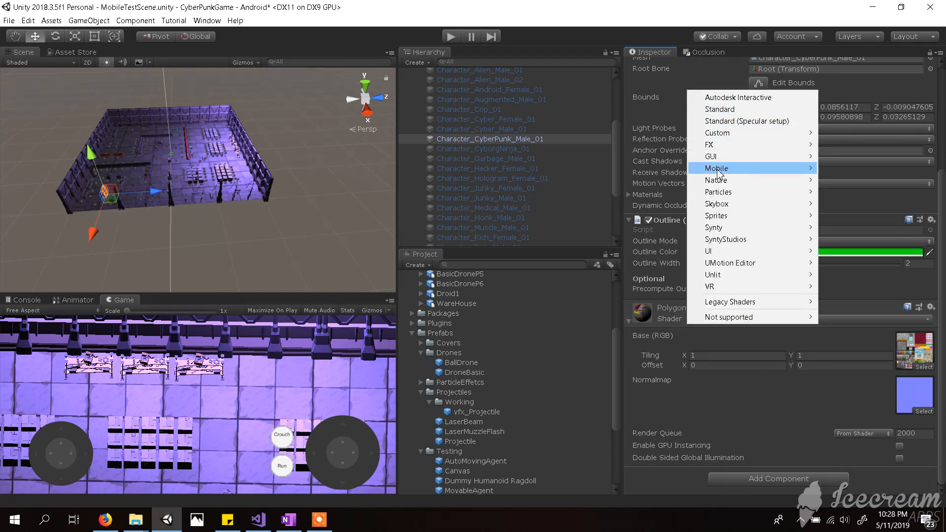
mouse_move(719, 170)
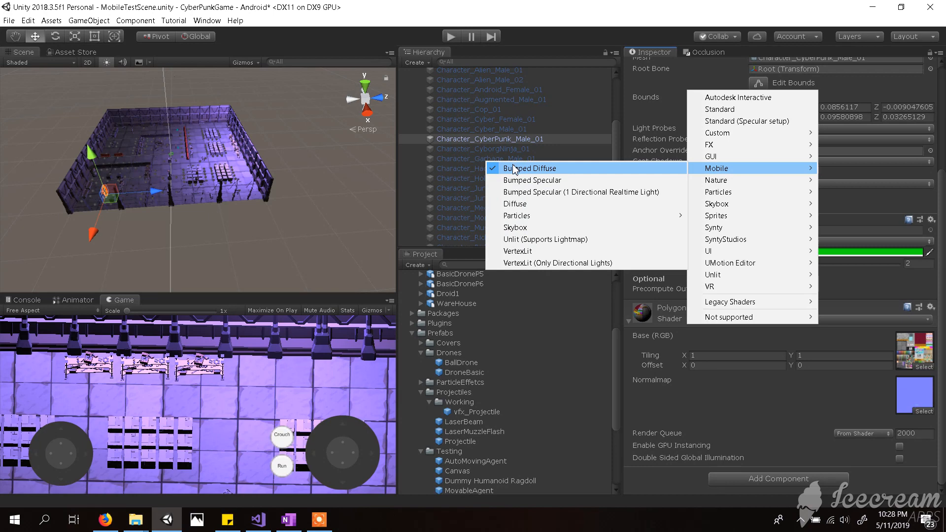
left_click(625, 121)
scroll(639, 154, "up", 4)
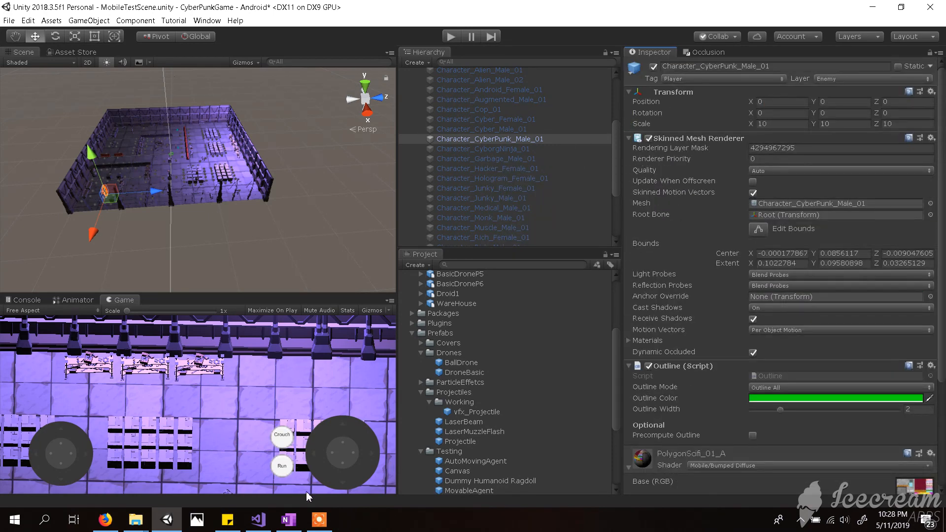
Switch to OneNote, highlight the "Static game objects" line in the notes and return to Unity.
left_click(289, 520)
left_click_drag(425, 205, 235, 205)
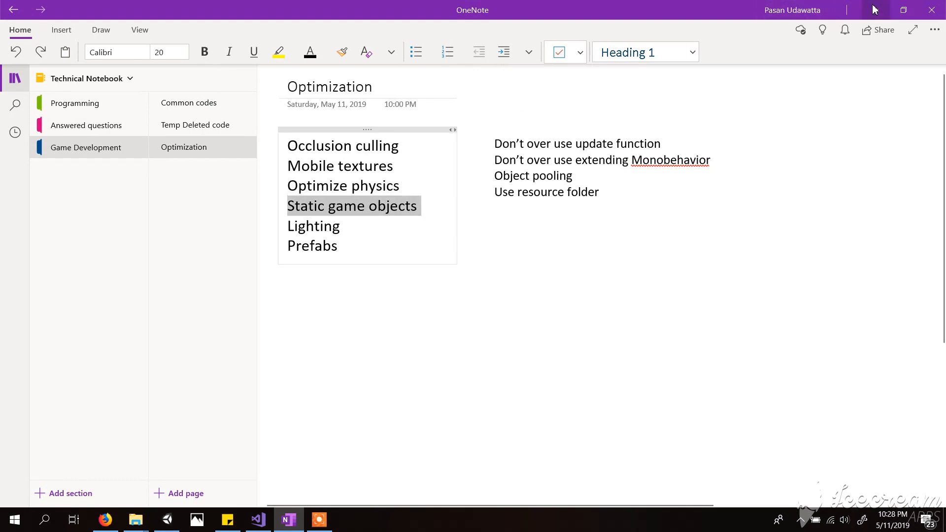
left_click(874, 8)
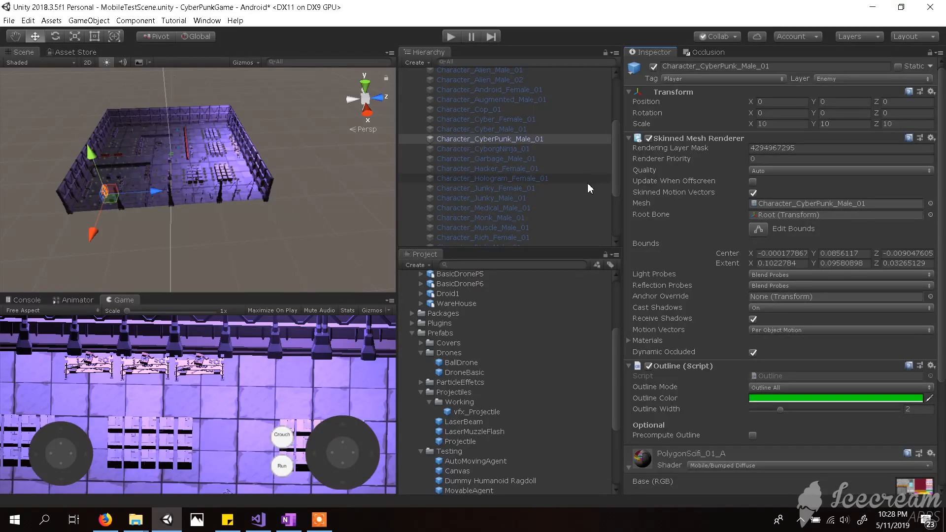
Collapse PlayerMobile in the scene hierarchy and compare its Static setting with that of the WareHouse object.
scroll(586, 197, "up", 4)
left_click(415, 173)
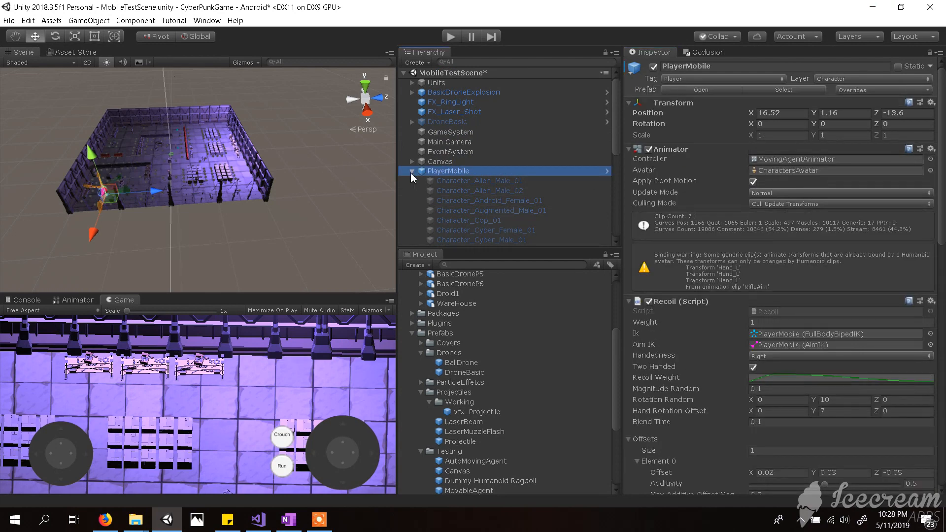
left_click(412, 172)
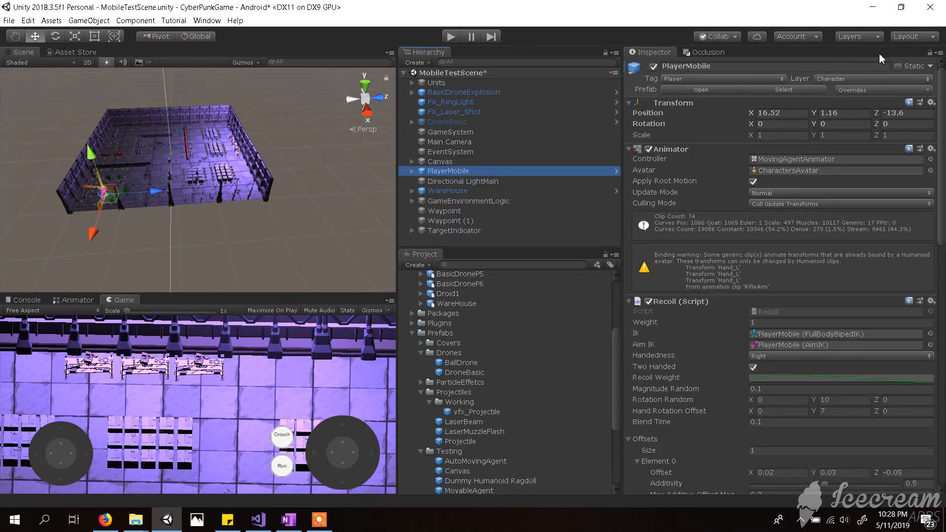
left_click(480, 191)
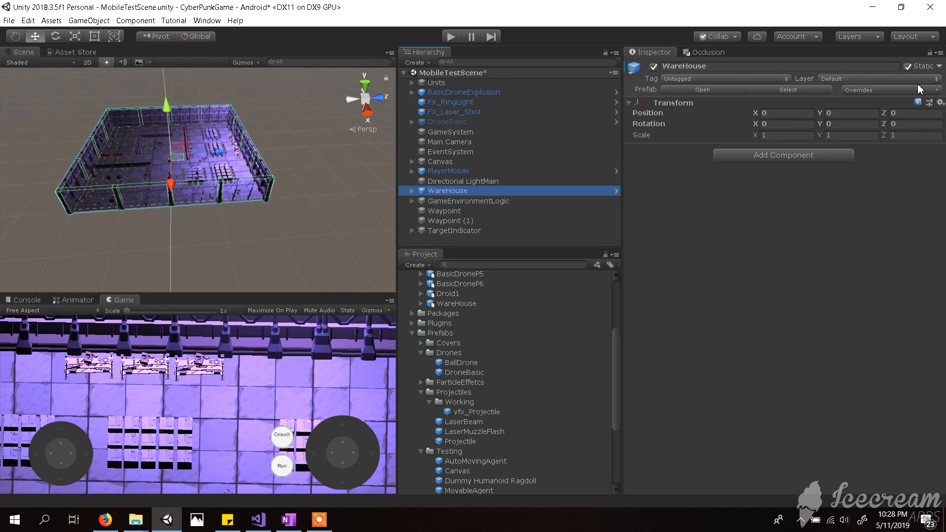
Switch to OneNote, highlight the "Optimize physics" line in the notes and return to Unity.
left_click(288, 520)
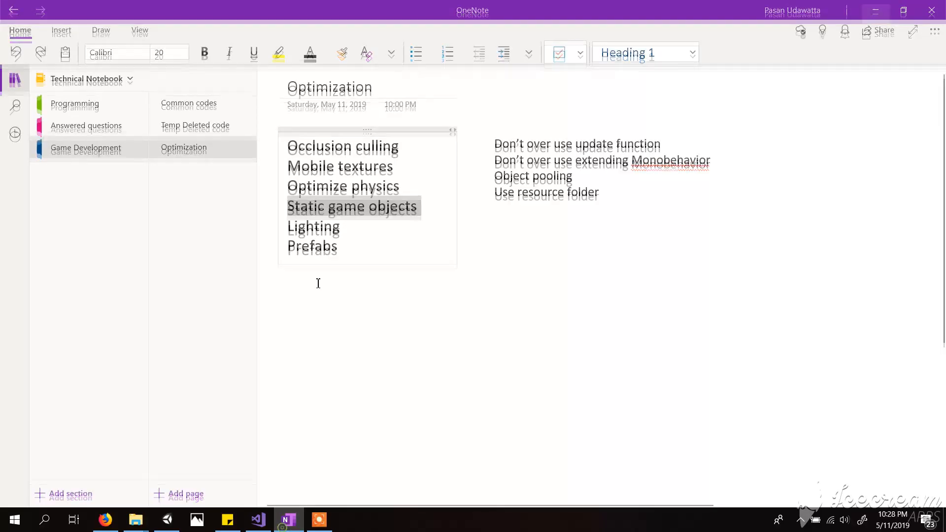
left_click_drag(412, 184, 285, 190)
left_click(875, 10)
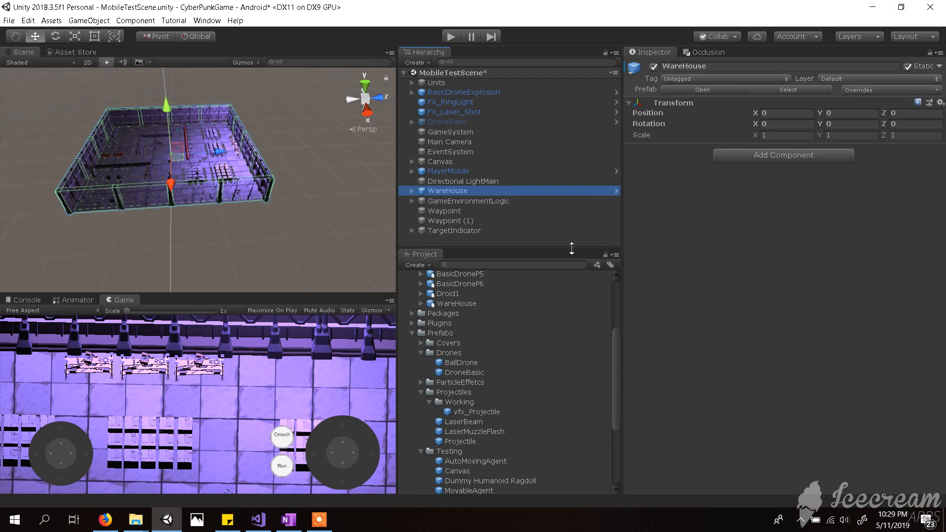
Open the vfx_Projectile prefab for editing and examine the layers available for it, keeping the Projectile layer.
left_click(494, 414)
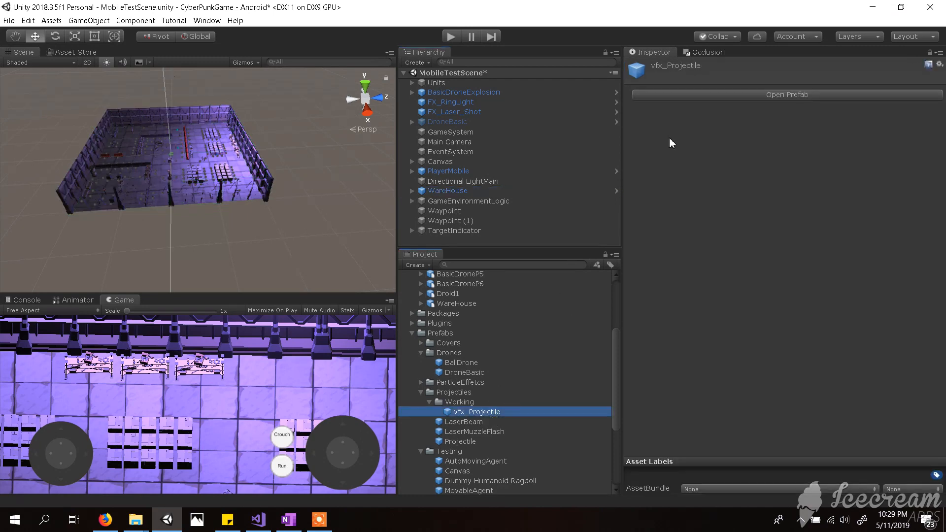
left_click(705, 95)
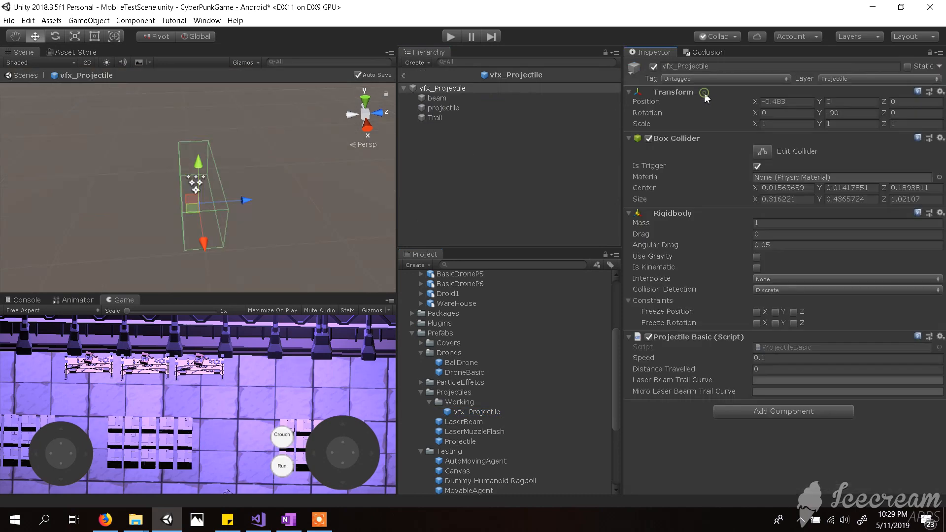
left_click(842, 80)
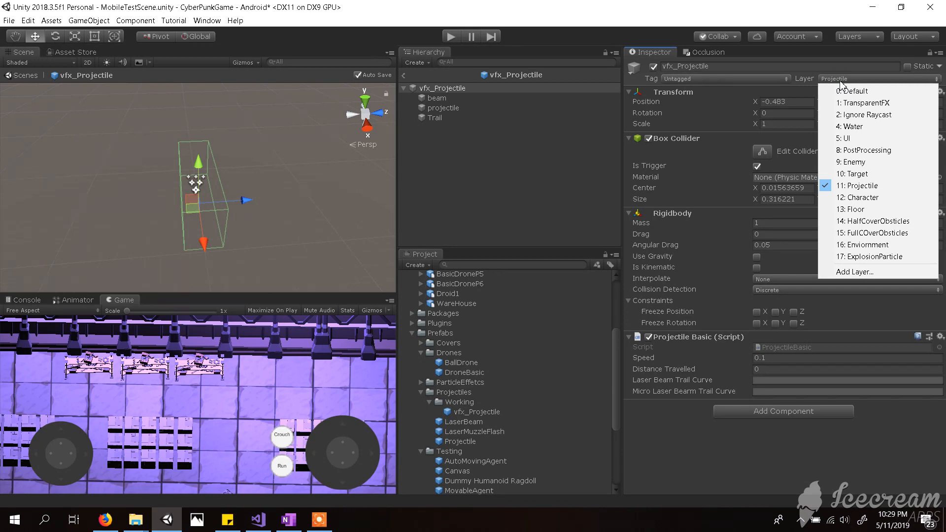
left_click(322, 12)
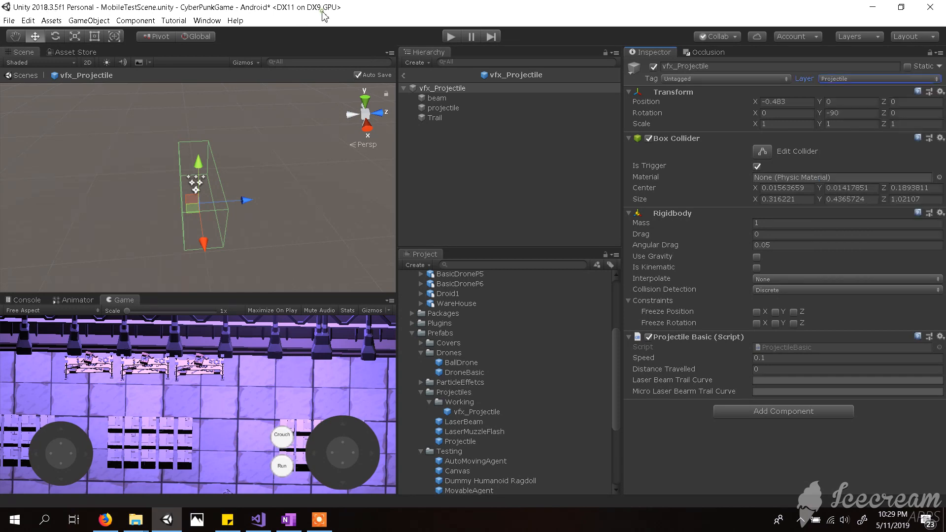
left_click(27, 20)
left_click(67, 265)
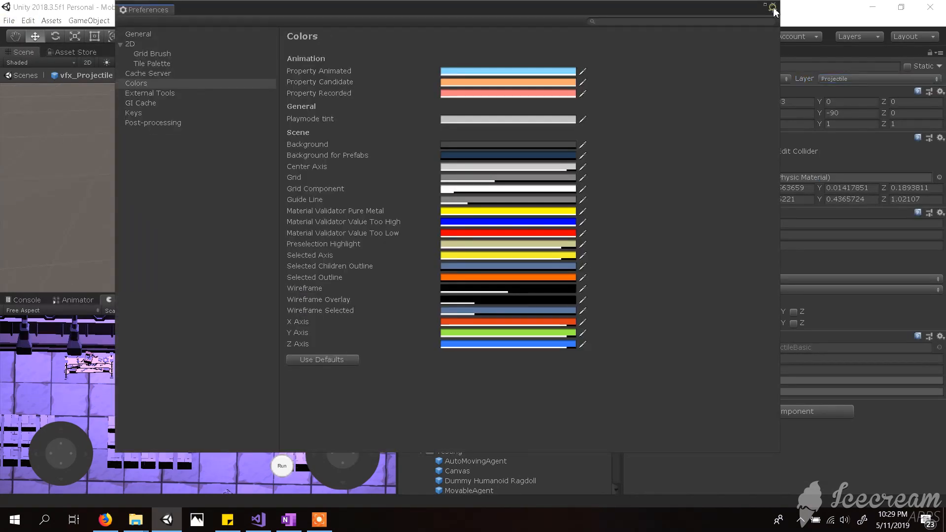
left_click(773, 7)
Examine the Layer Collision Matrix in the Physics project settings, then close the settings window.
left_click(28, 20)
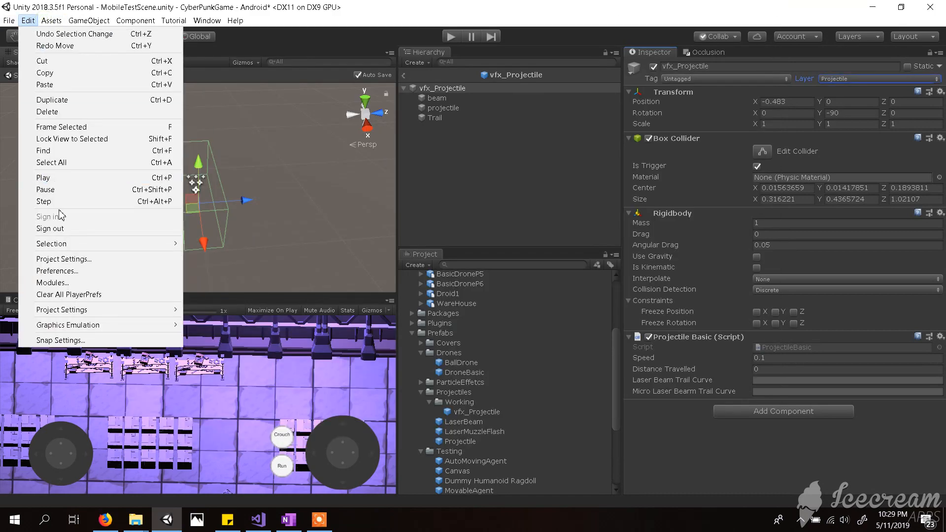
left_click(62, 259)
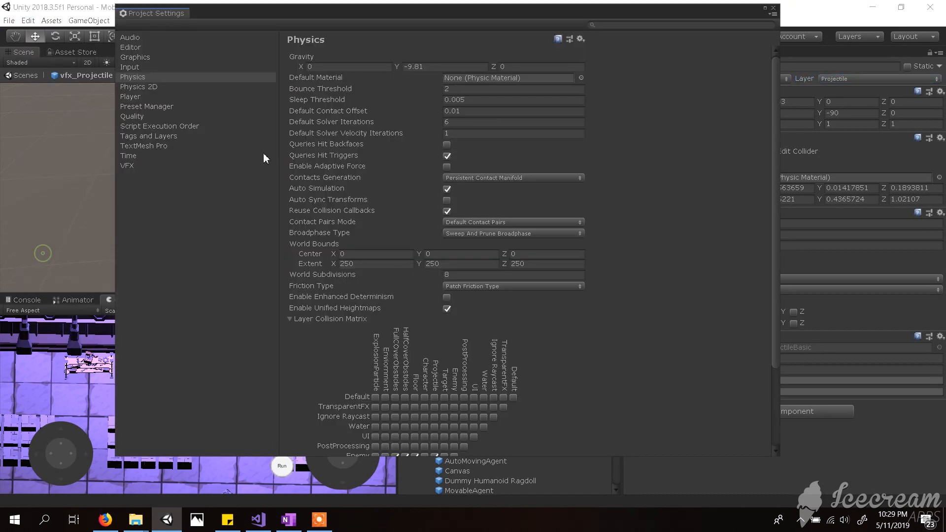
left_click(135, 79)
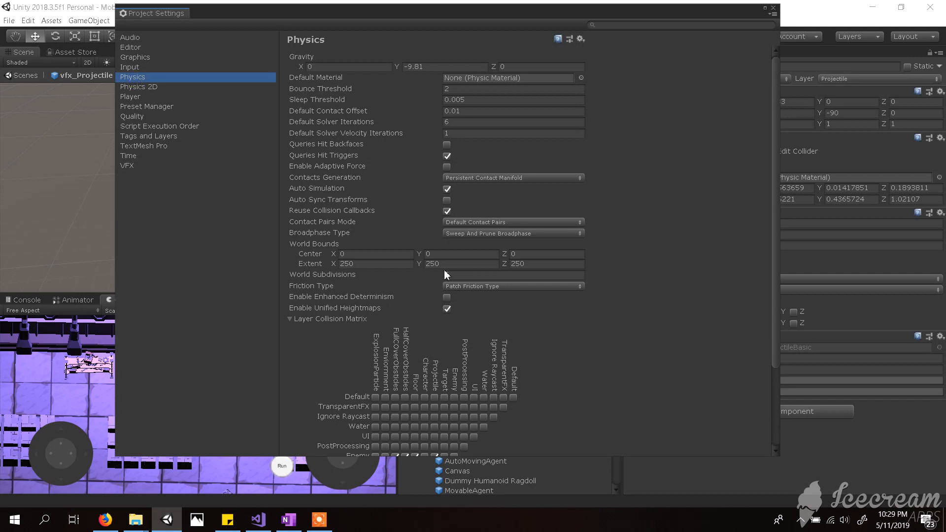
scroll(238, 252, "down", 3)
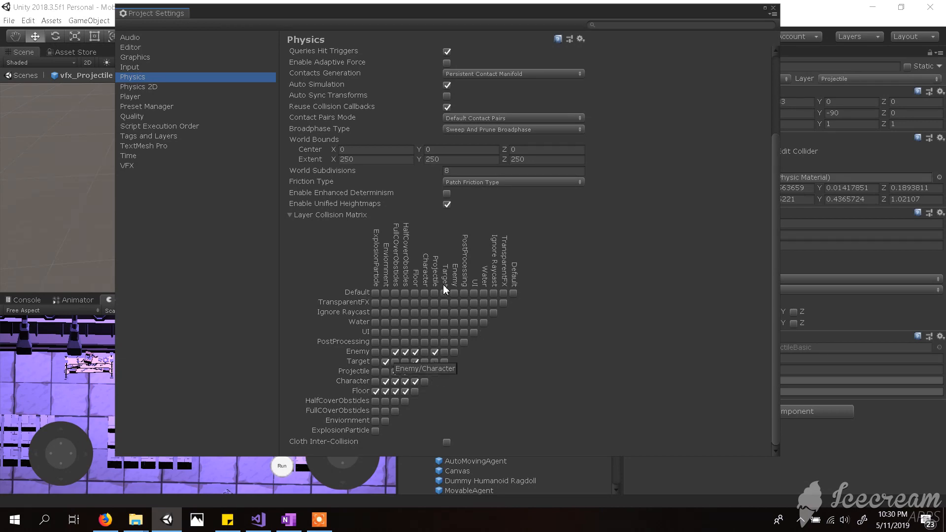
left_click(773, 8)
Check the optimization checklist in OneNote, return to Unity and exit the vfx_Projectile prefab to the main scene.
left_click(285, 519)
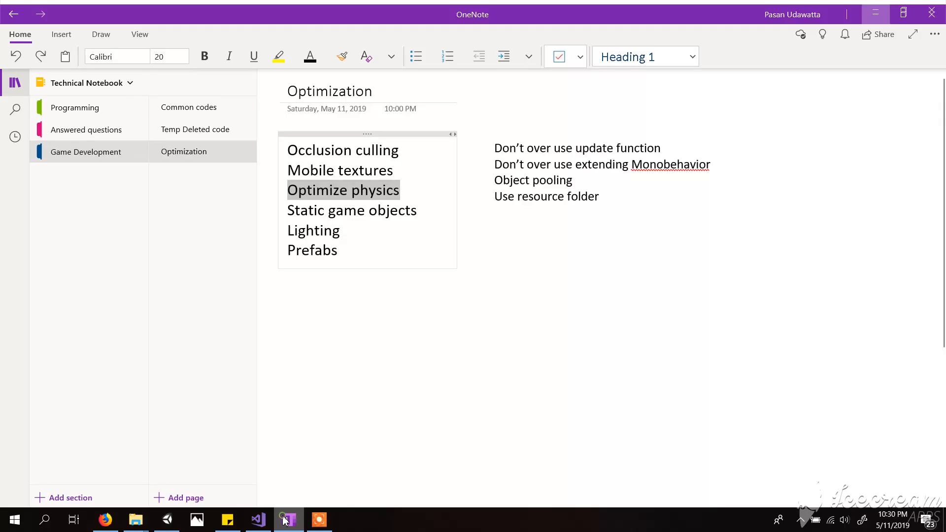
left_click(285, 520)
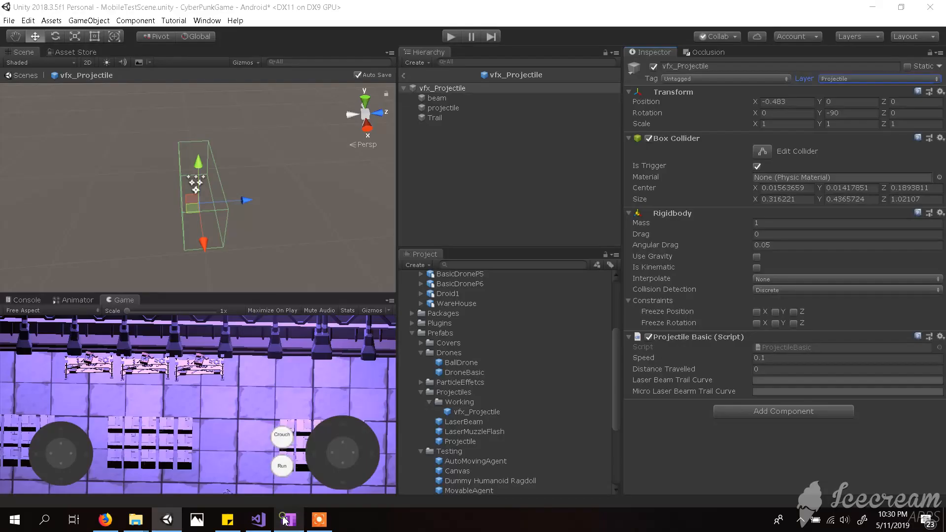
left_click(403, 76)
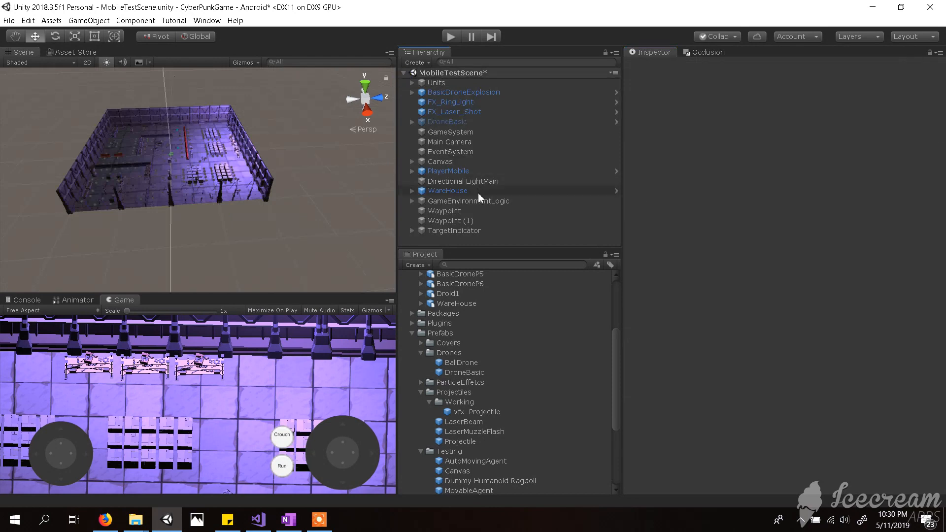
Inspect Directional LightMain and its light Mode options, then consult the Rendering windows without changing the light.
left_click(449, 171)
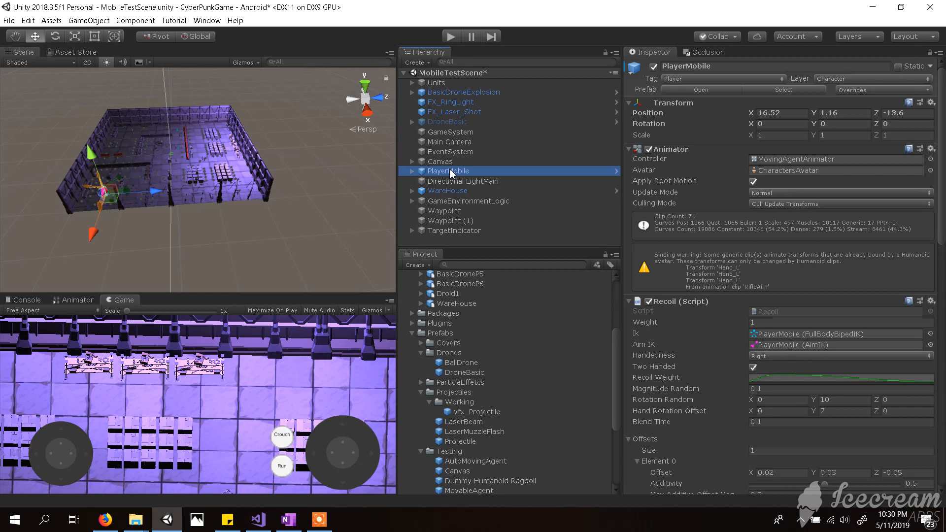
left_click(458, 182)
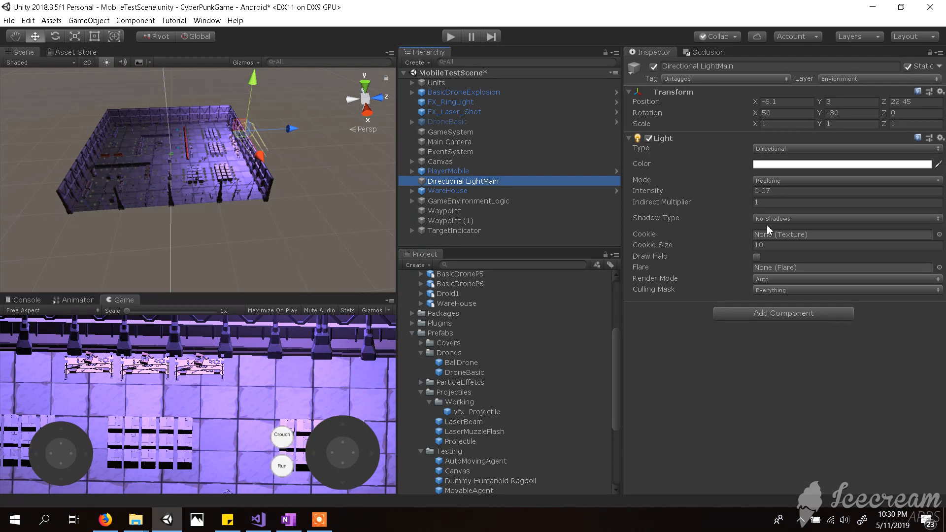
left_click(775, 182)
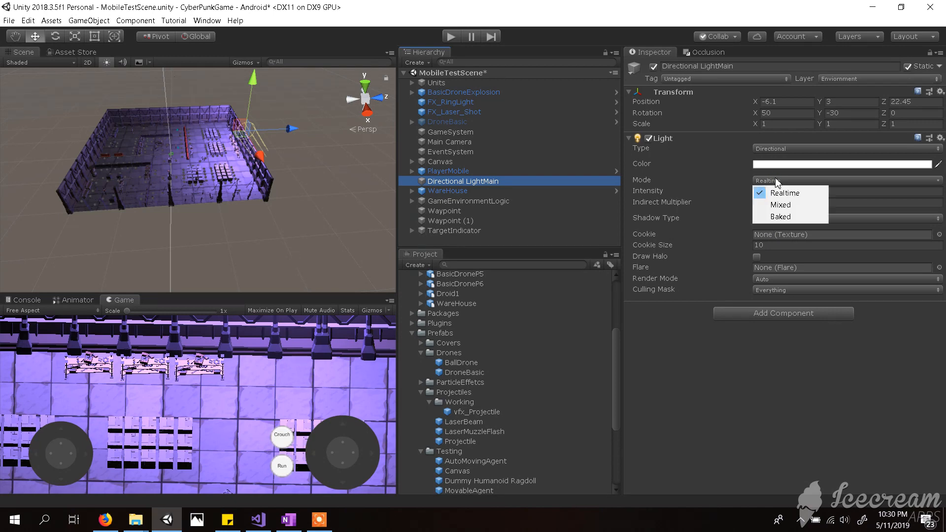
left_click(206, 20)
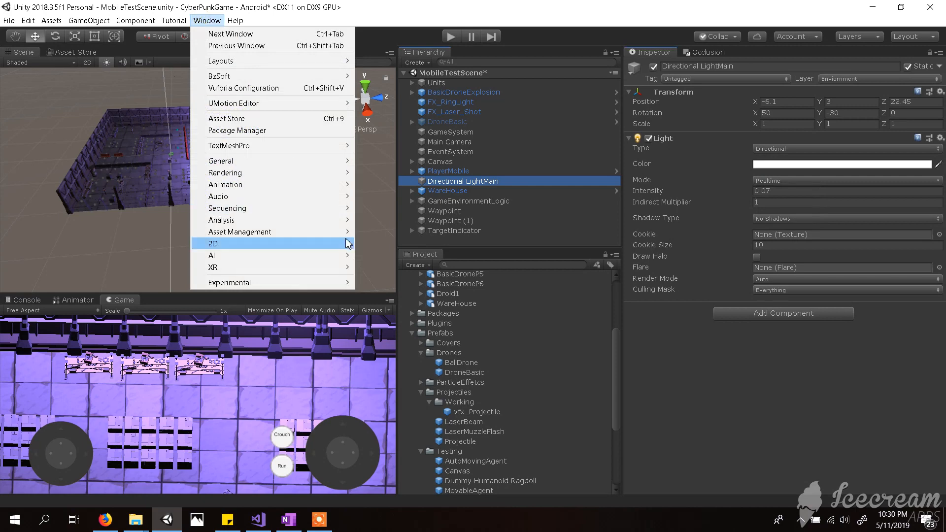
mouse_move(323, 177)
left_click(374, 174)
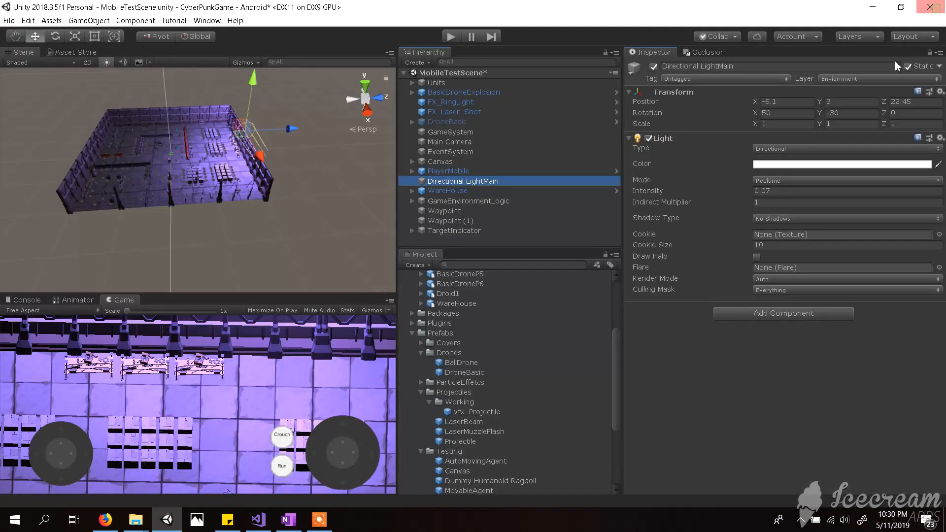
left_click(935, 7)
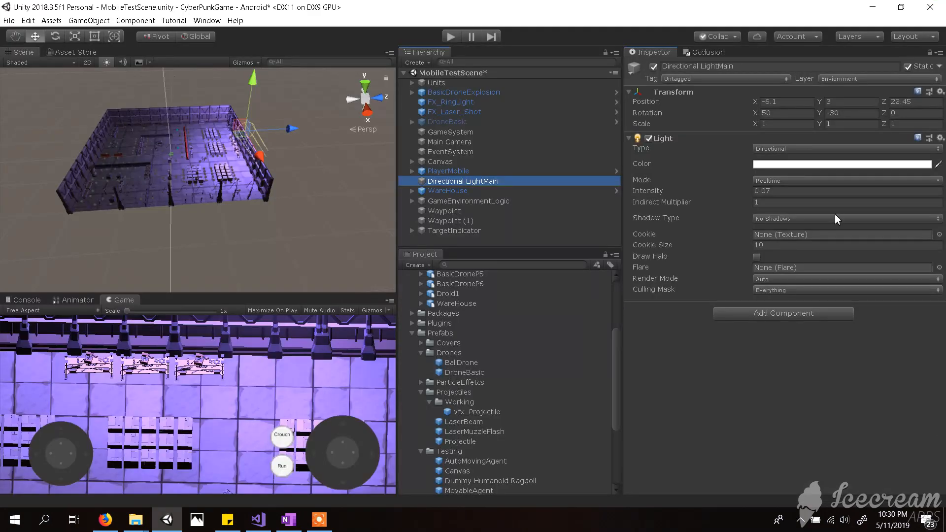
Check the OneNote checklist again, return to Unity and look through scene objects such as PlayerMobile, DroneBasic, FX_RingLight and Units.
left_click(294, 527)
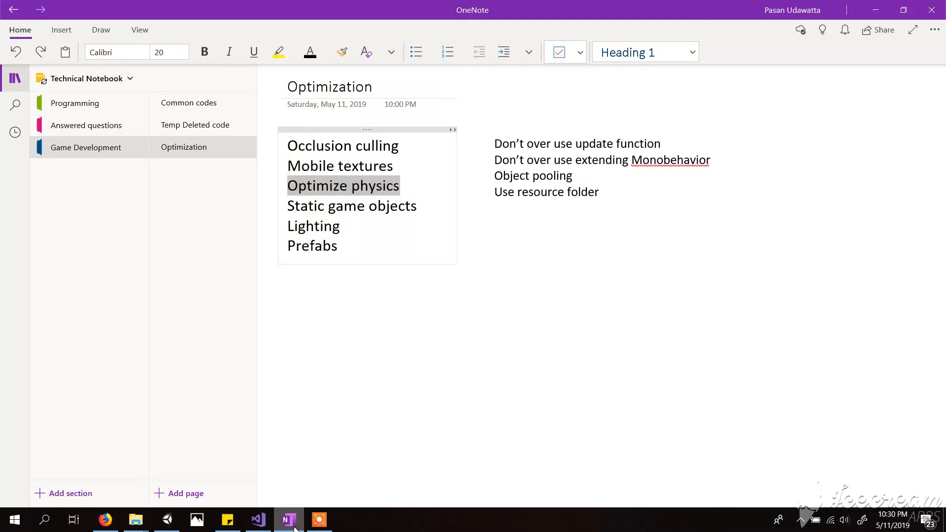
left_click(294, 528)
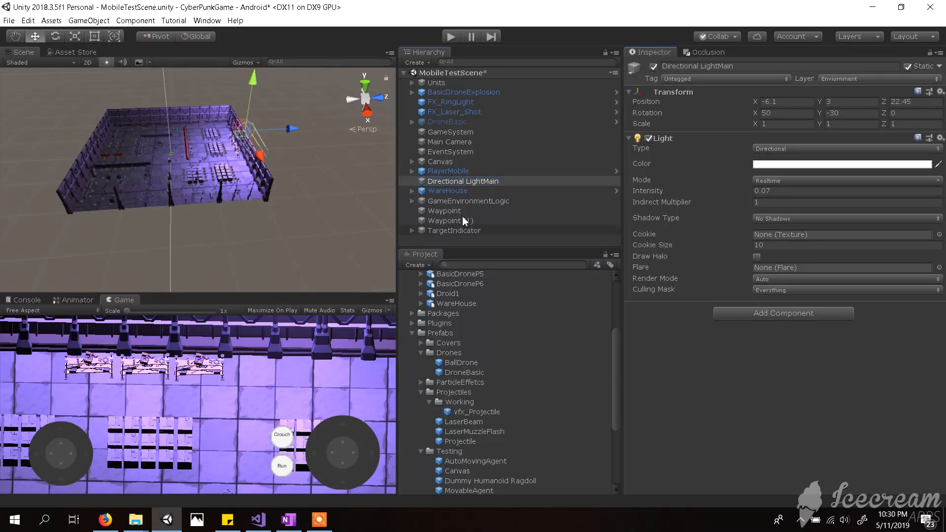
left_click(486, 171)
left_click(486, 152)
left_click(478, 122)
left_click(479, 103)
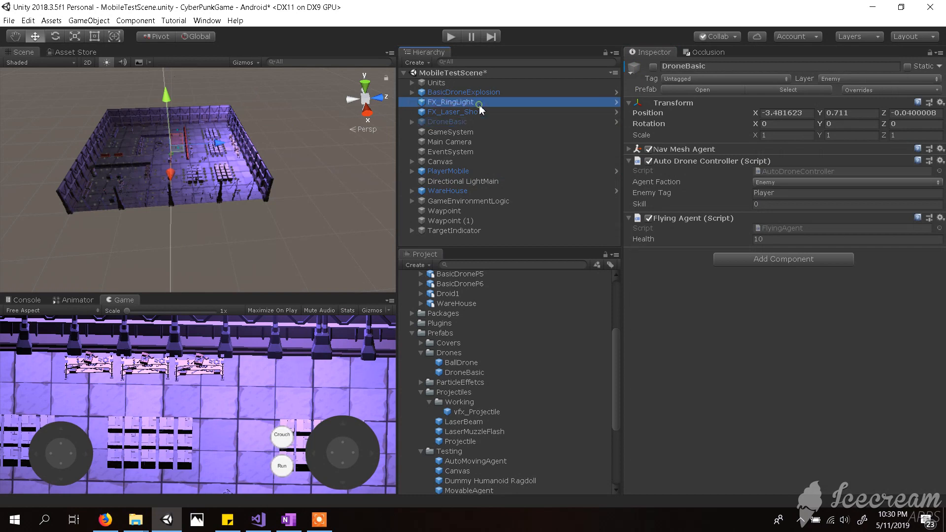
left_click(423, 83)
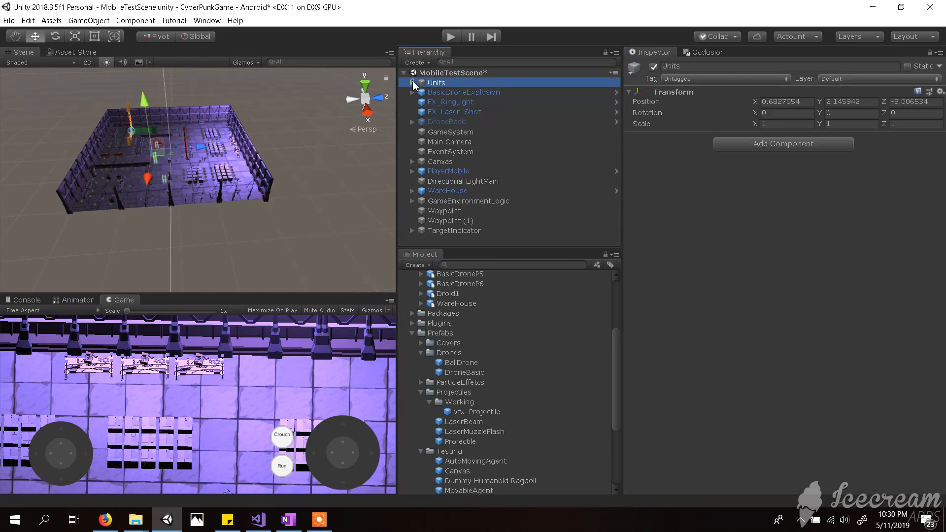
Expand the Units group and inspect several of its DroneBasic instances, ending on DroneBasic (31).
left_click(412, 83)
left_click(441, 94)
left_click(445, 101)
left_click(448, 121)
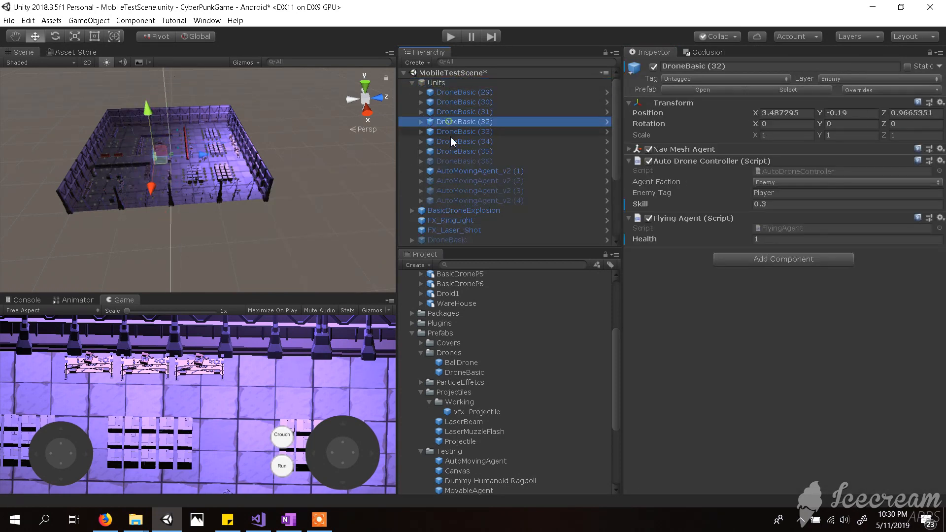
left_click(453, 152)
left_click(453, 141)
left_click(453, 123)
left_click(453, 110)
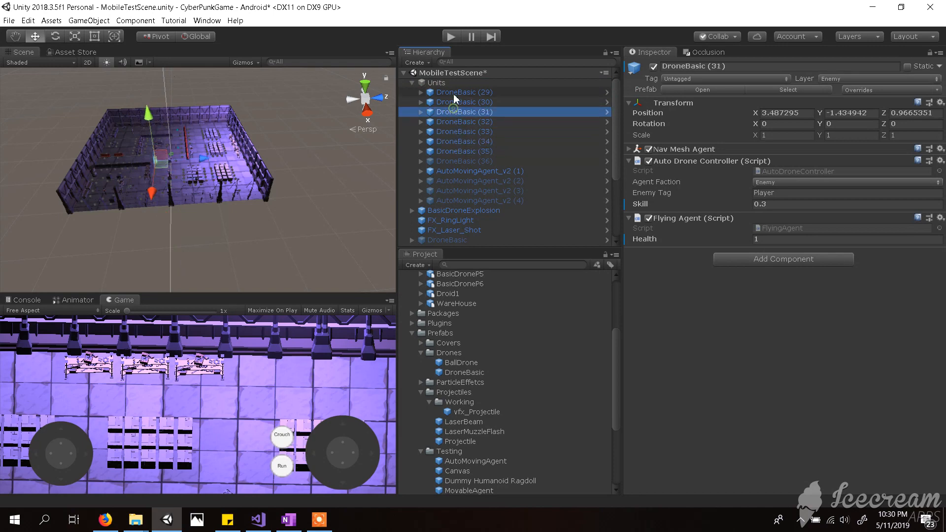
Locate the DroneBasic source prefab from its instance, compare it with the drones in the scene and collapse the Units group.
left_click(781, 89)
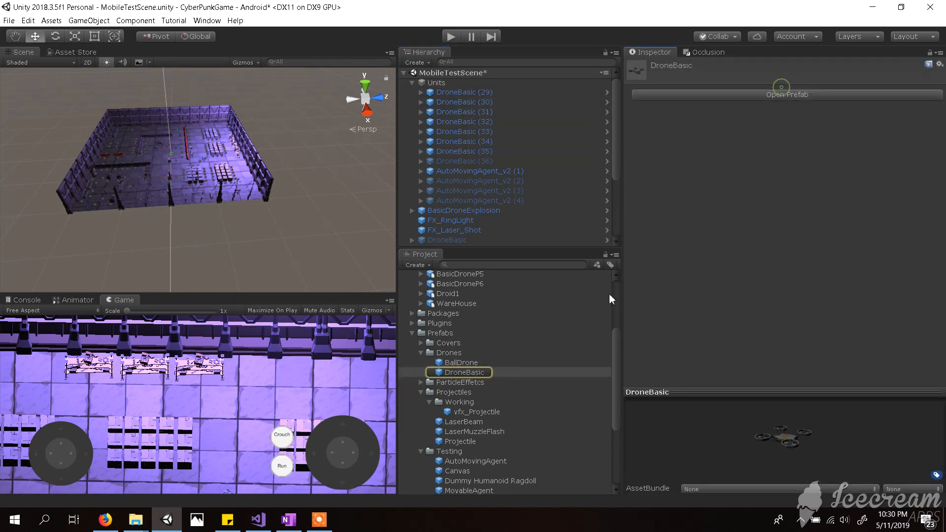
left_click(454, 373)
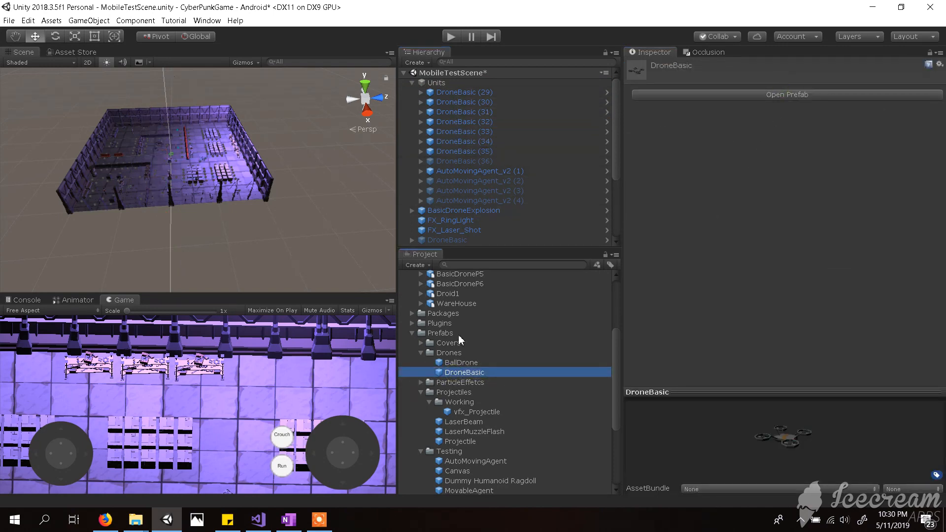
left_click(476, 132)
left_click(484, 112)
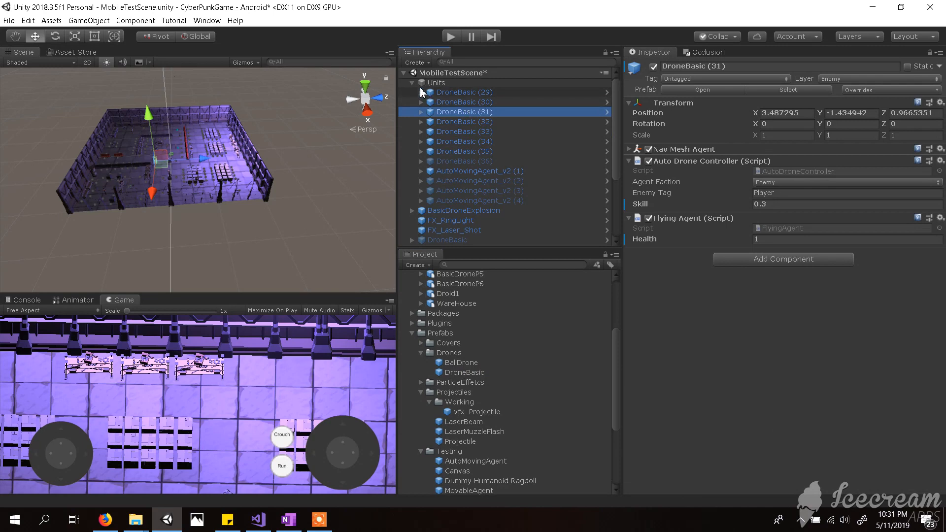
left_click(412, 83)
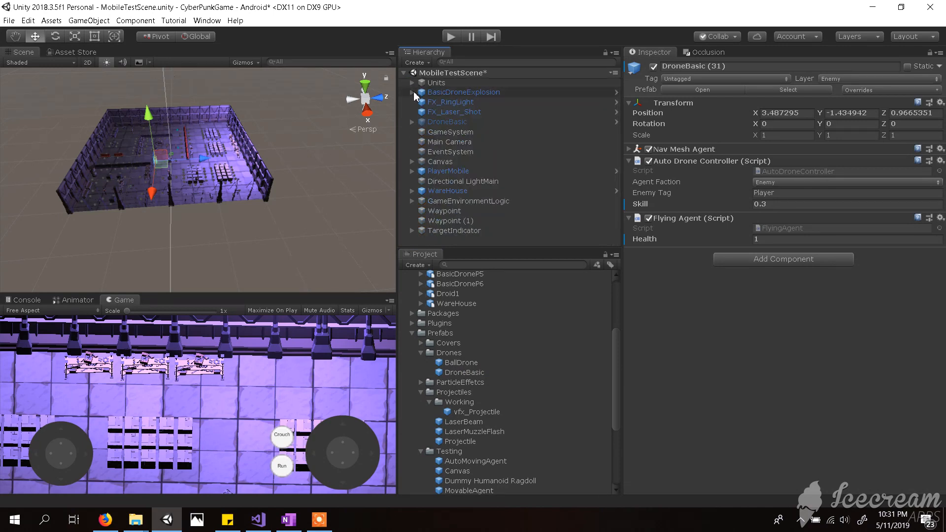
left_click(317, 522)
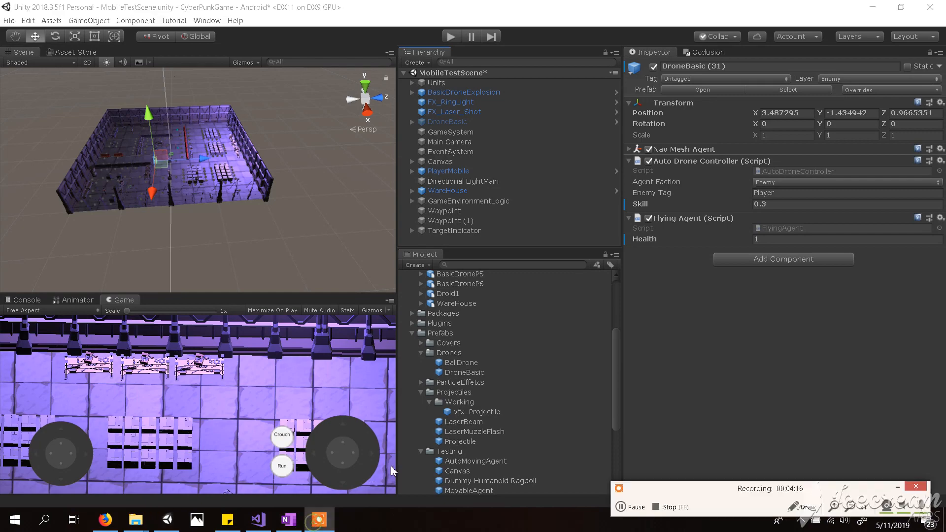